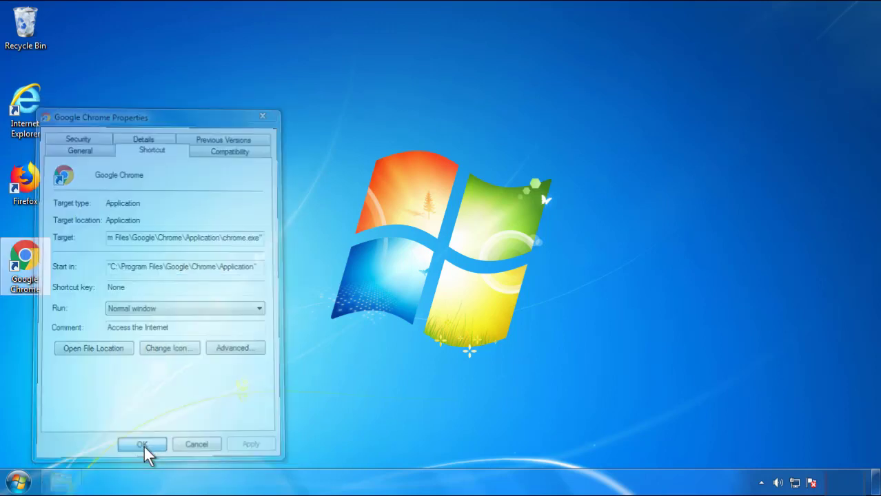
# Confirm the Google Chrome shortcut property changes with OK
pyautogui.click(19, 483)
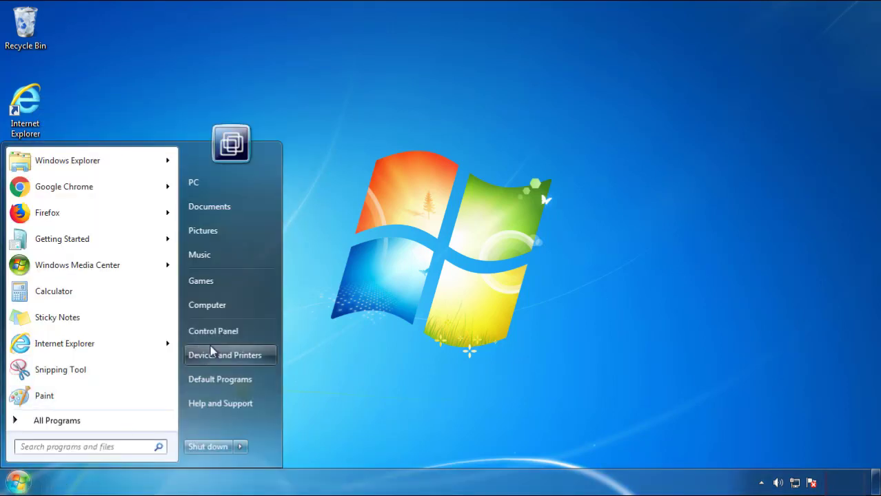
# Open Control Panel's installed programs list sorted newest first by Installed On
pyautogui.click(221, 329)
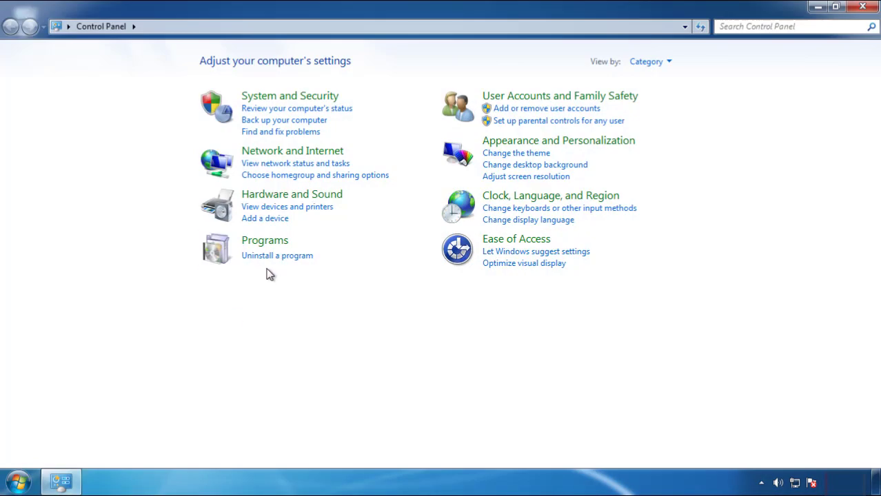
pyautogui.click(275, 257)
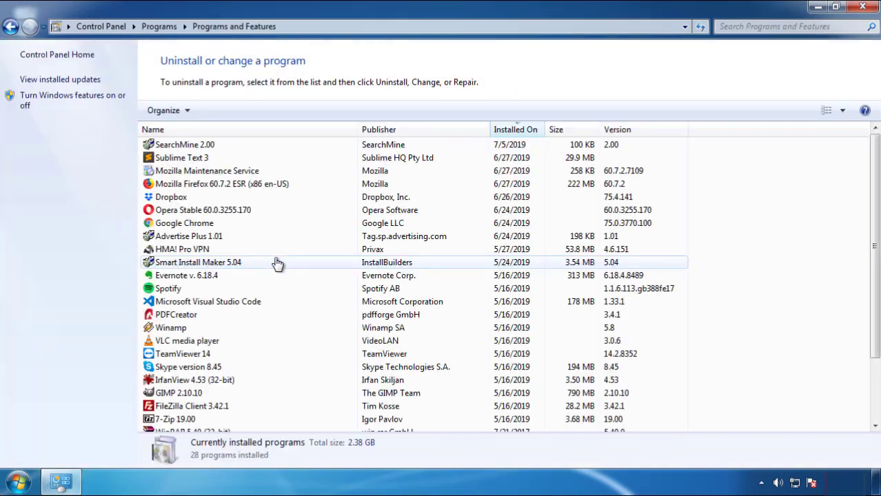
pyautogui.click(516, 131)
pyautogui.click(511, 131)
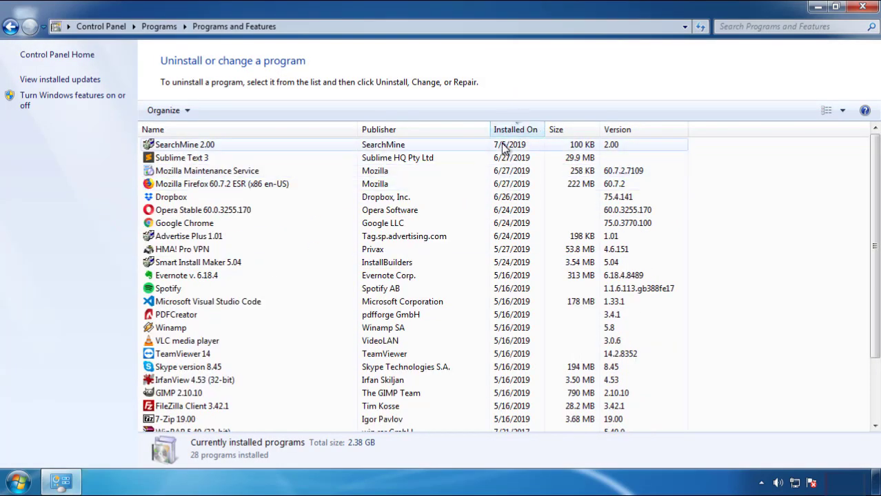
# Uninstall SearchMine 2.00 and finish the uninstaller
pyautogui.click(185, 146)
pyautogui.click(221, 111)
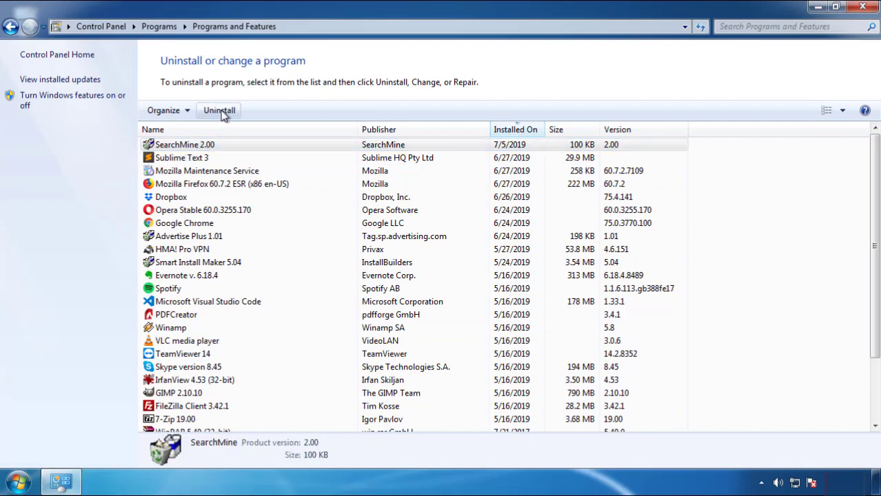
pyautogui.click(514, 367)
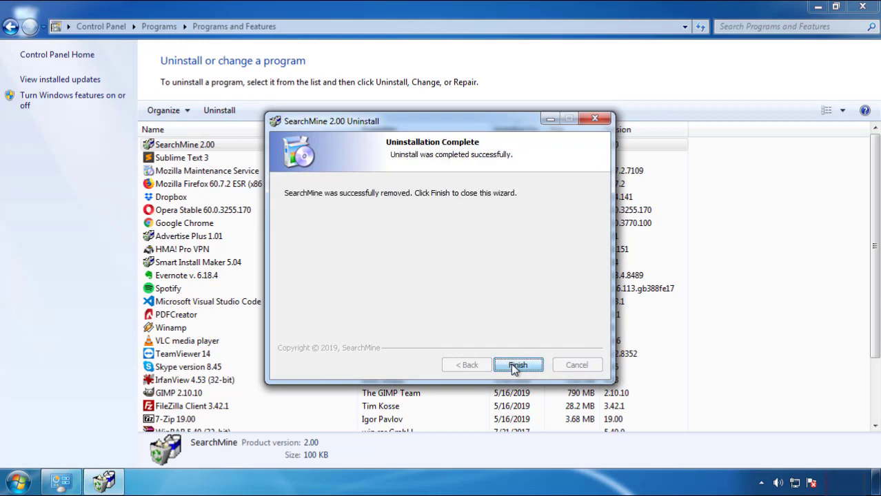
pyautogui.click(512, 364)
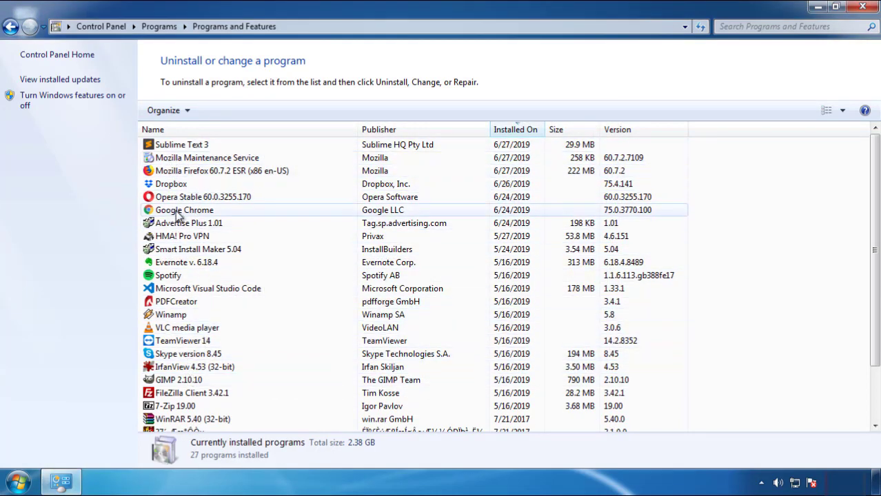
# Close Programs and Features, restart Windows, and choose Safe Mode from the boot options
pyautogui.click(863, 8)
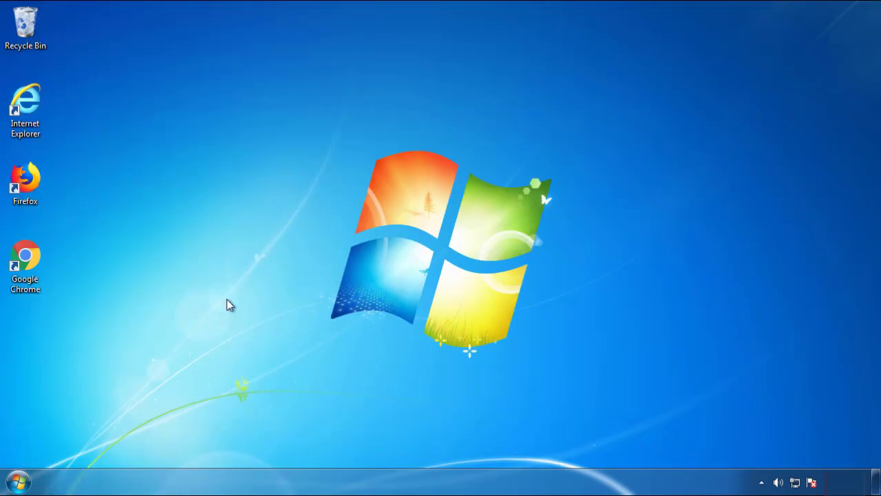
pyautogui.click(17, 485)
pyautogui.click(239, 448)
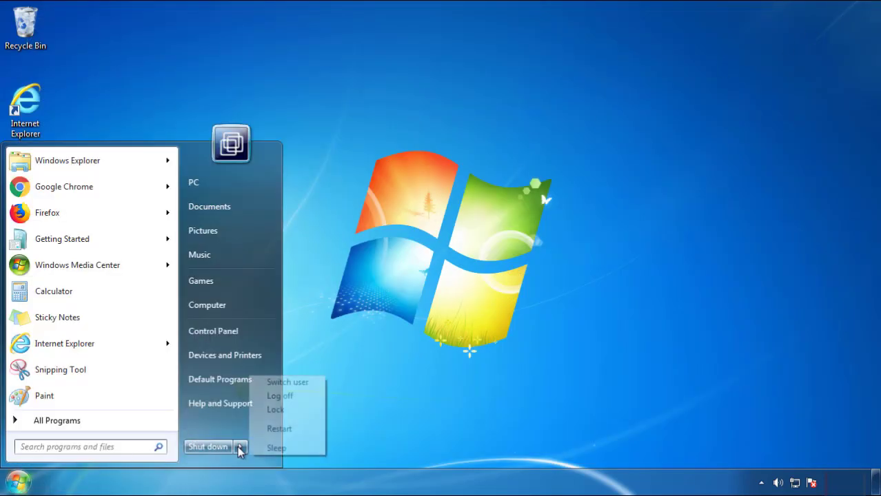
pyautogui.click(458, 373)
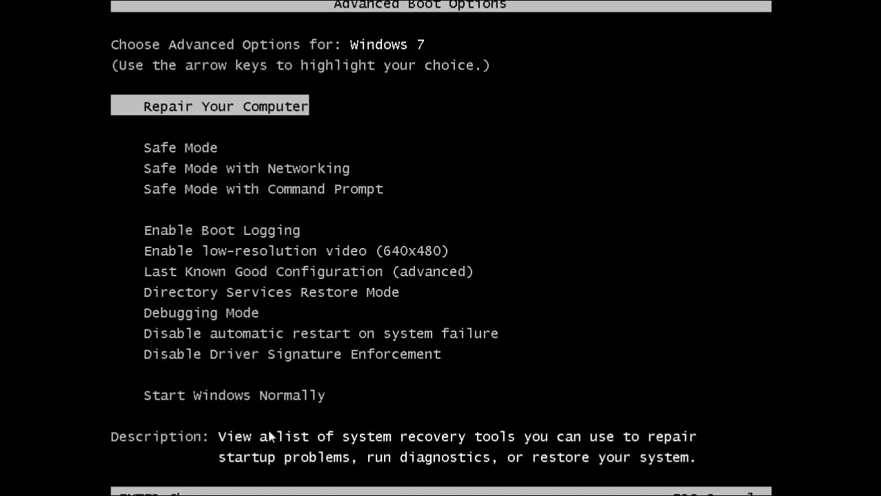
pyautogui.press('Down')
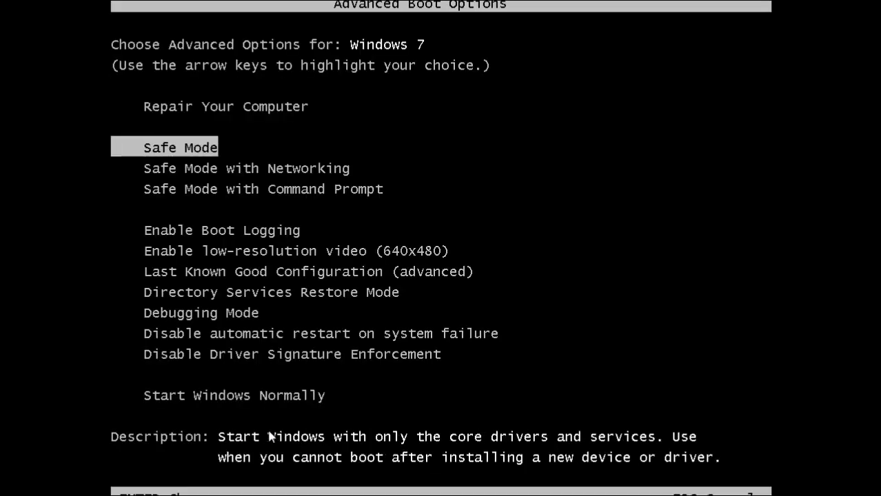
pyautogui.press('Return')
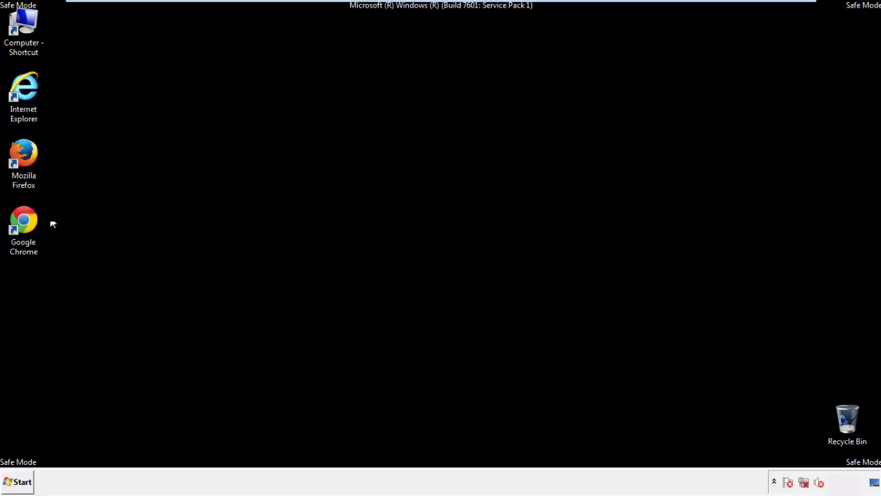
# Launch Firefox, decline the default-browser prompt, and hide then restore the menu bar
pyautogui.doubleClick(32, 161)
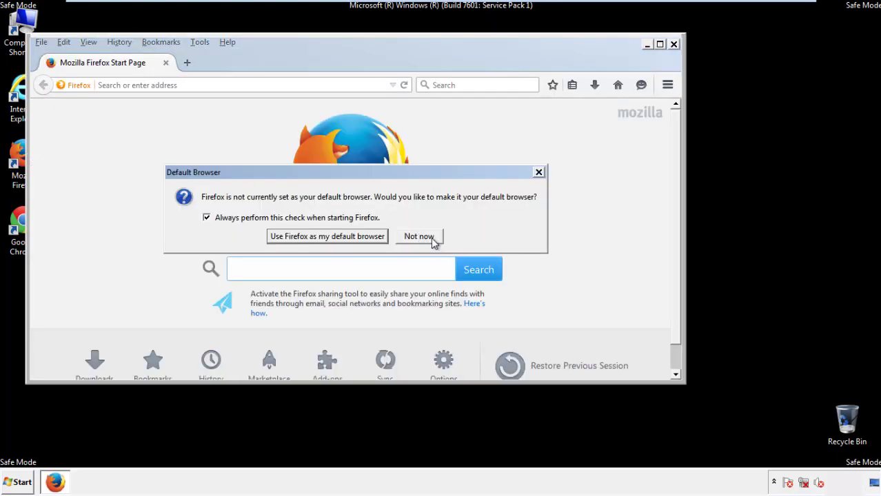
pyautogui.click(430, 237)
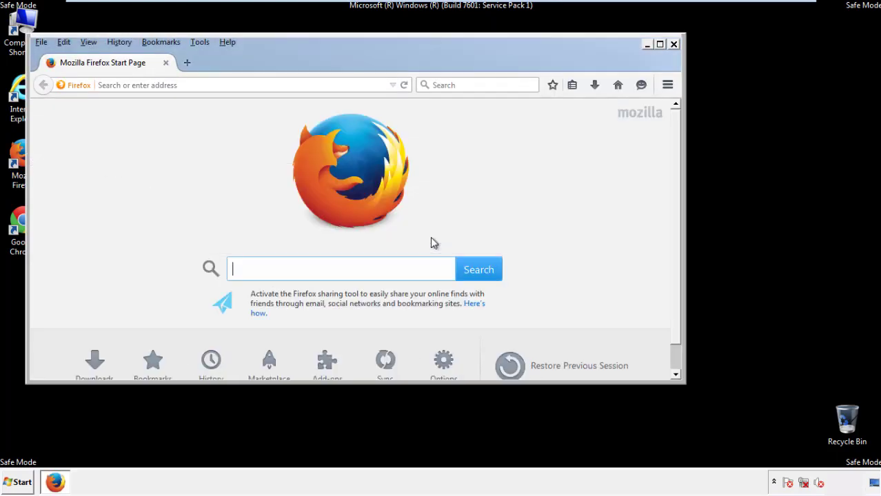
pyautogui.rightClick(271, 61)
pyautogui.click(295, 104)
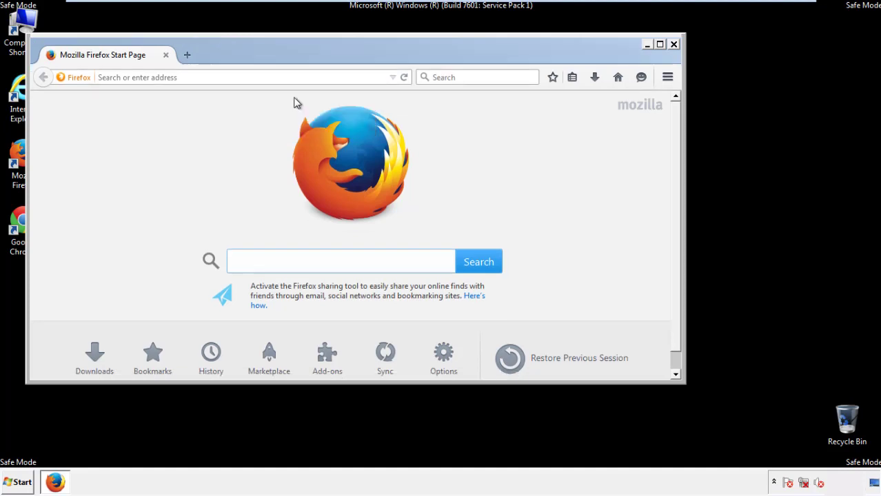
pyautogui.rightClick(276, 56)
pyautogui.click(286, 105)
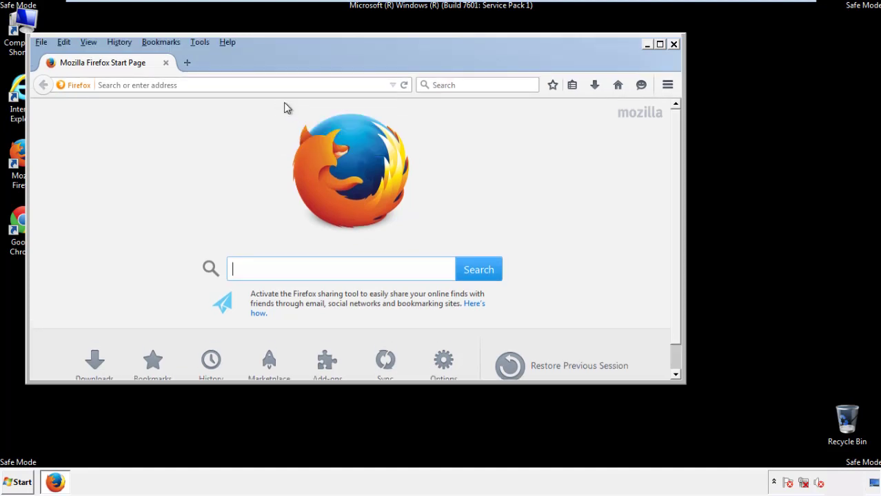
# Clear Firefox's recent history for Everything with all data types checked
pyautogui.click(123, 44)
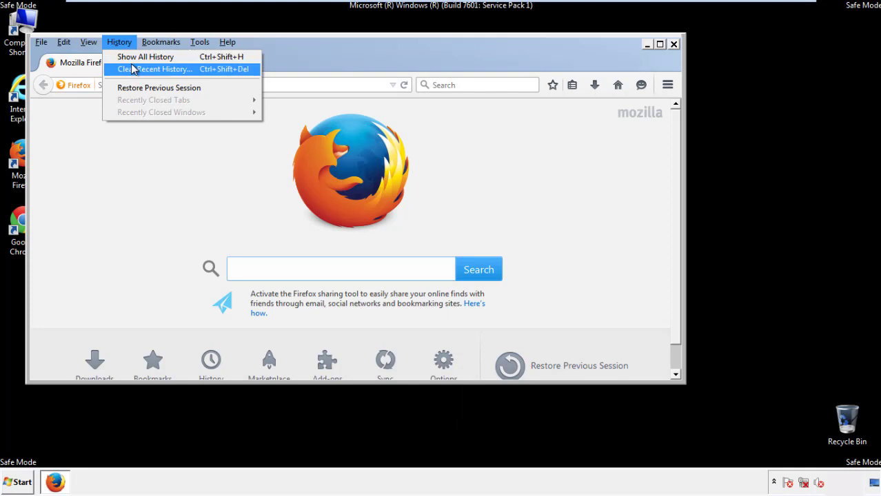
pyautogui.click(133, 69)
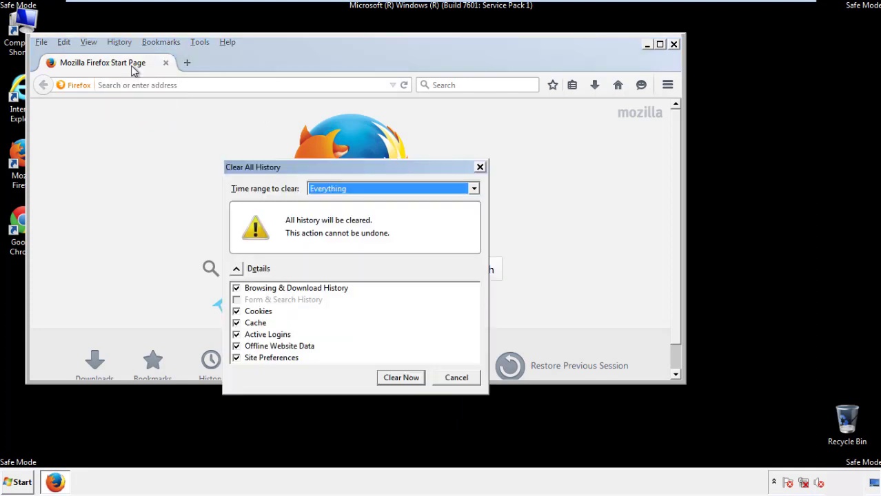
pyautogui.click(326, 188)
pyautogui.click(331, 259)
pyautogui.click(236, 347)
pyautogui.click(237, 346)
pyautogui.click(237, 359)
pyautogui.click(236, 359)
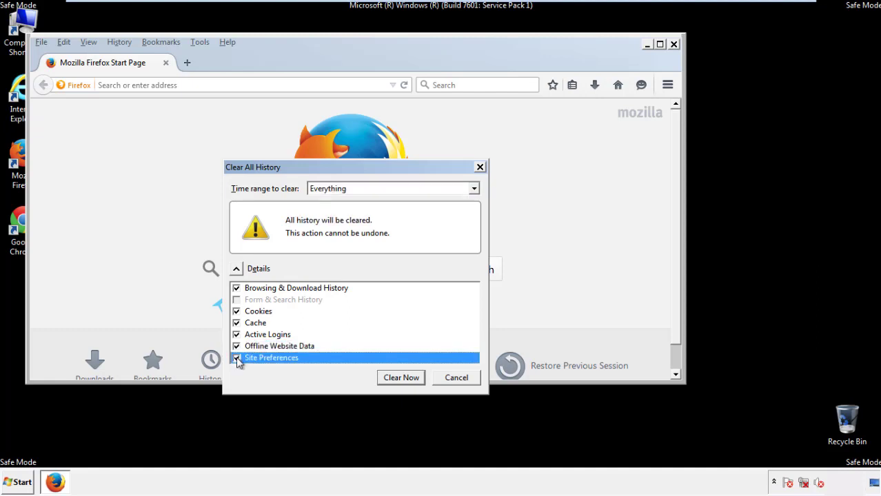
pyautogui.click(400, 378)
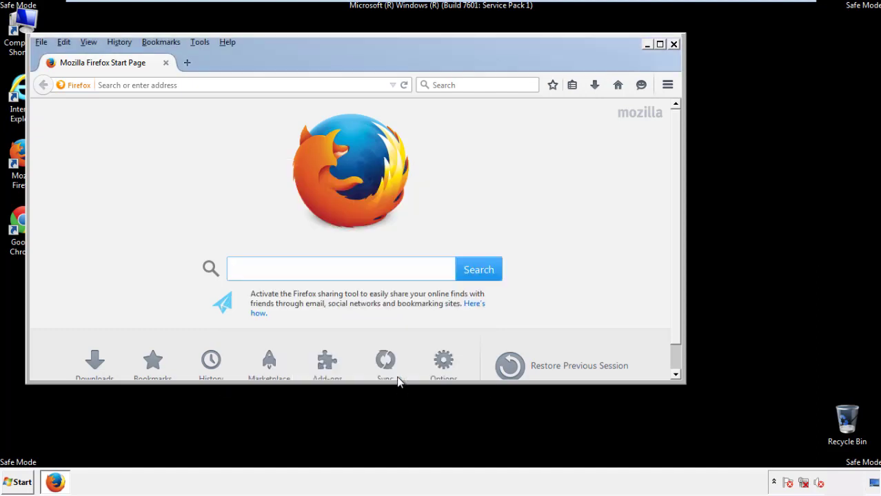
# Refresh Firefox from the Troubleshooting Information page
pyautogui.click(226, 42)
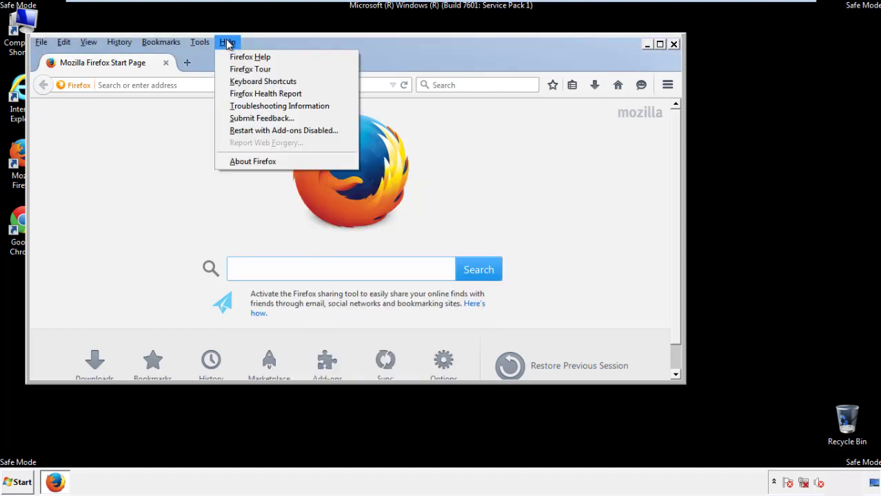
pyautogui.click(255, 106)
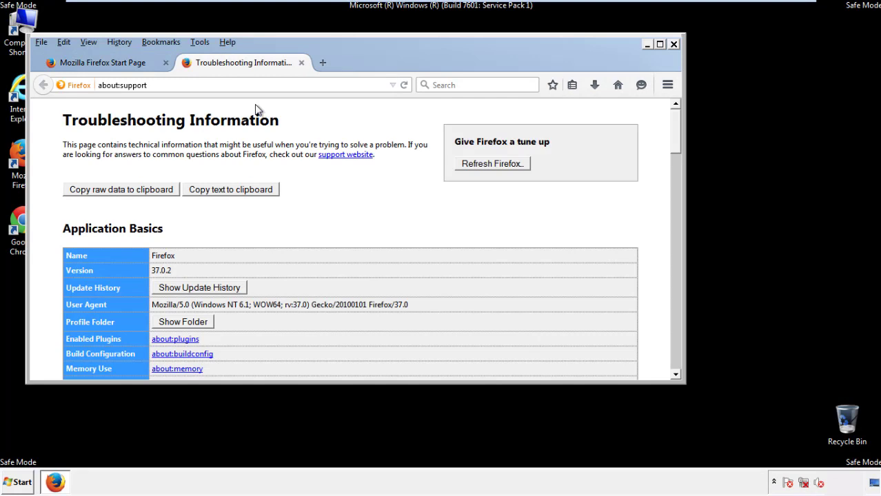
pyautogui.click(511, 167)
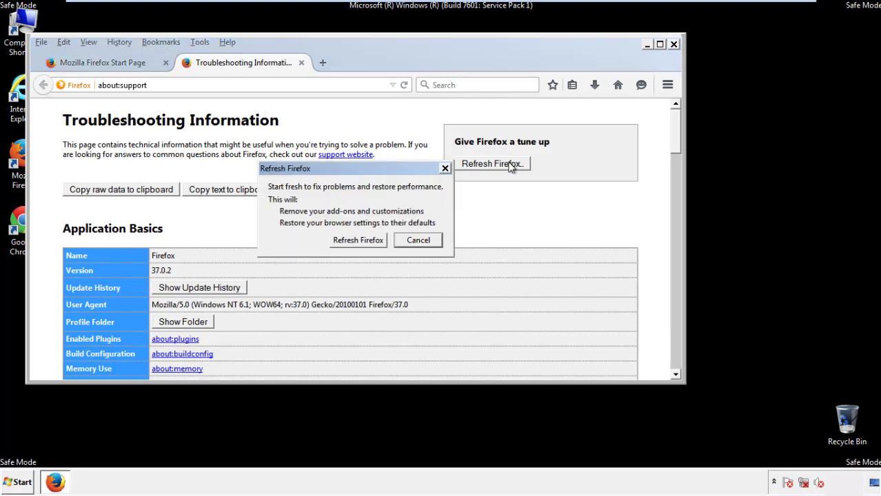
pyautogui.click(358, 240)
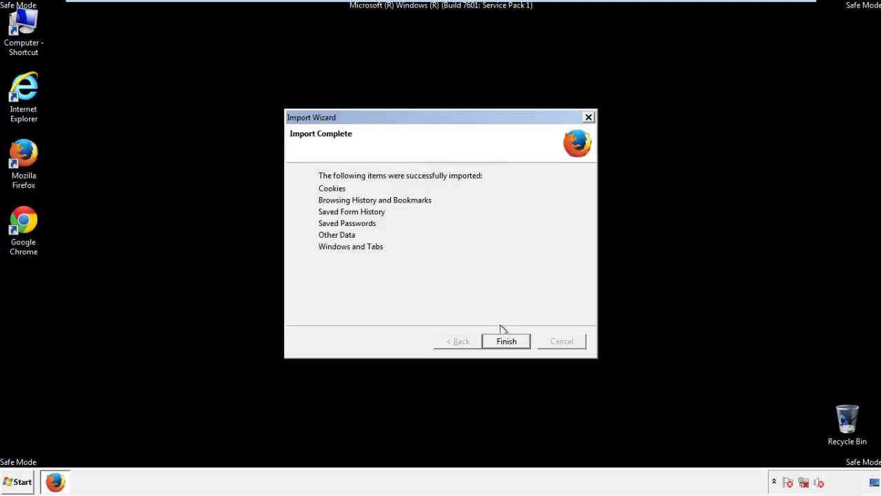
# Finish the Import Wizard, decline the default-browser prompt, and close Firefox
pyautogui.click(506, 343)
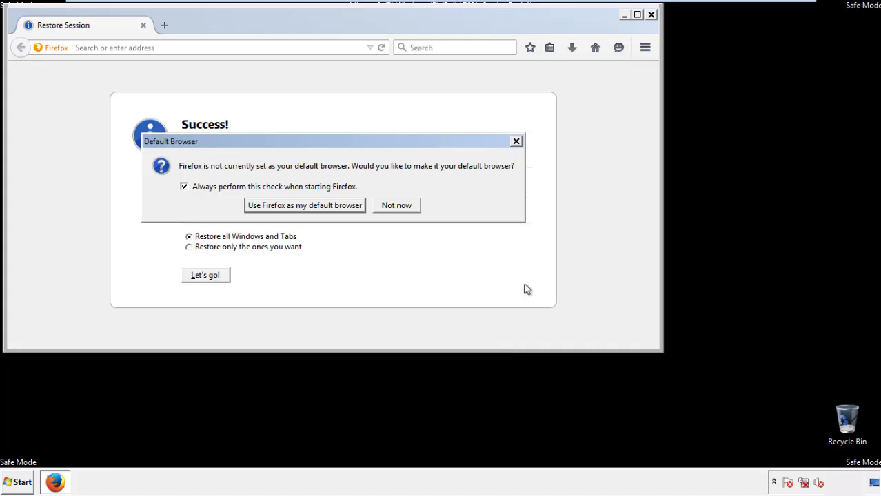
pyautogui.click(397, 207)
pyautogui.click(651, 14)
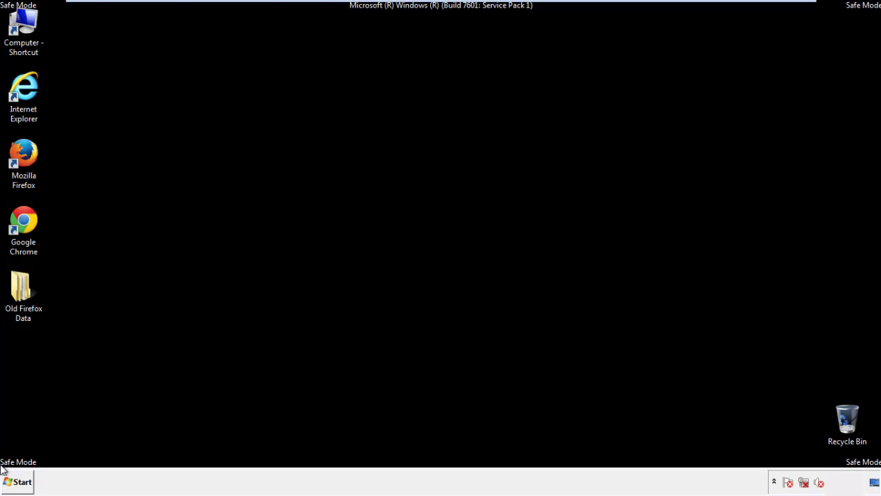
pyautogui.click(20, 219)
# Launch Google Chrome and choose Don't ask again on the default-browser infobar
pyautogui.doubleClick(21, 219)
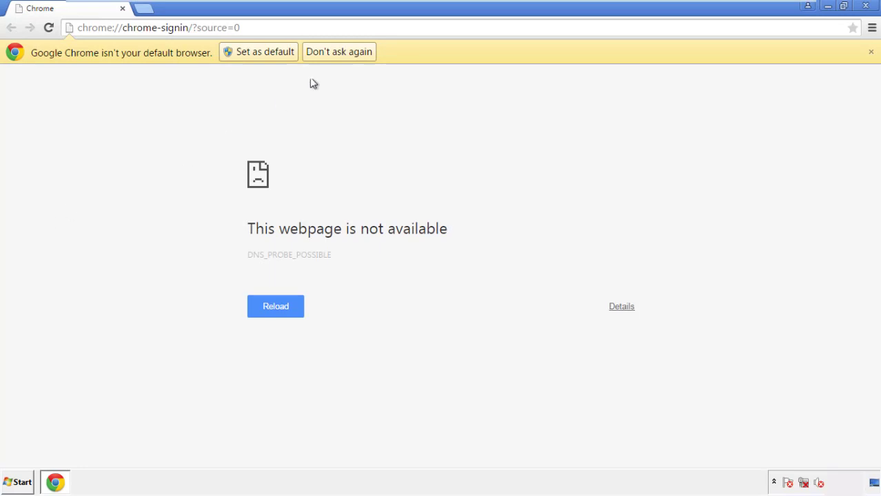
pyautogui.click(353, 52)
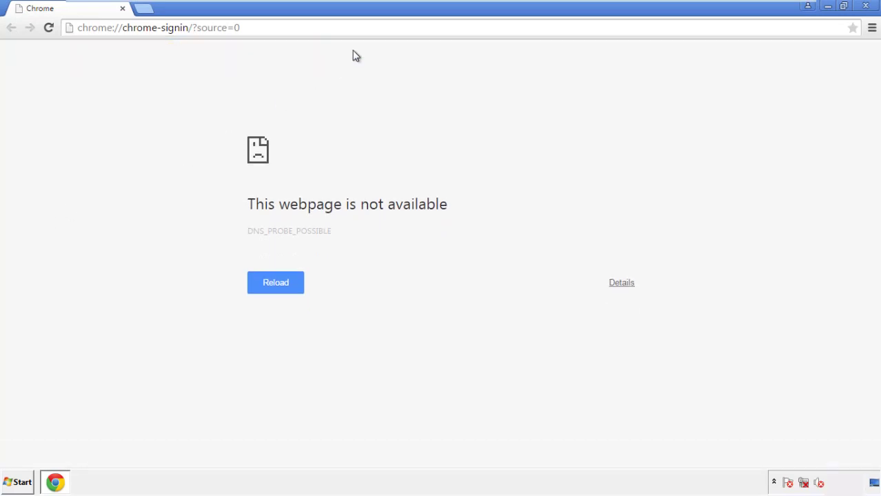
pyautogui.click(872, 29)
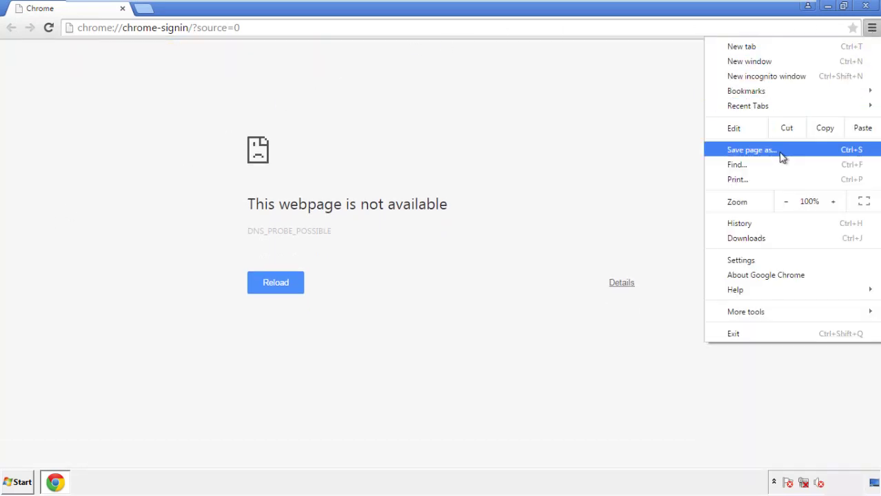
# Clear Chrome's browsing data from the beginning of time, including autofill form data
pyautogui.click(744, 261)
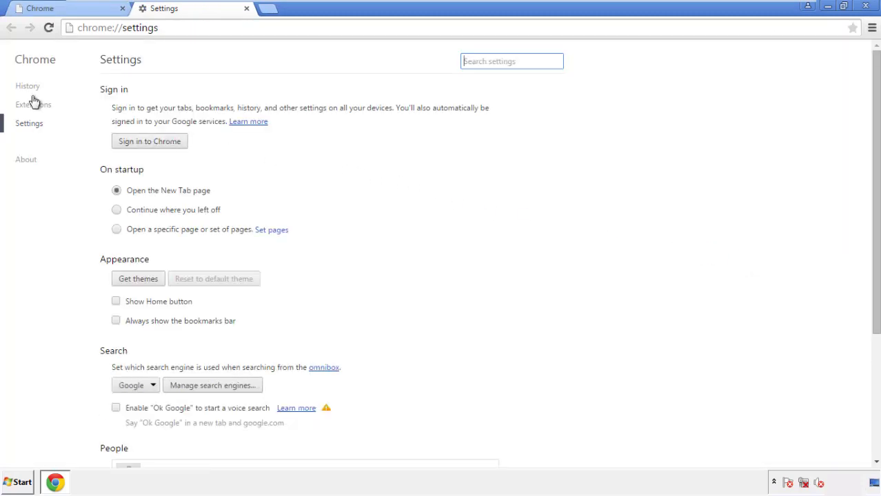
pyautogui.click(31, 88)
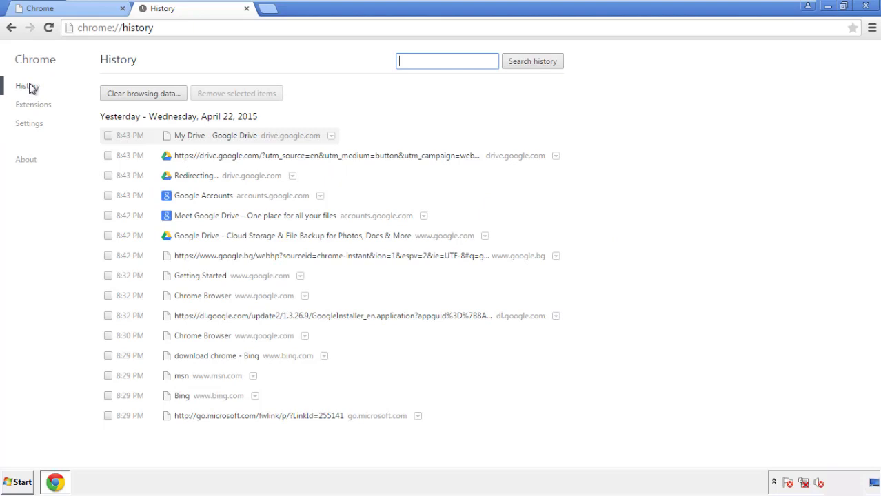
pyautogui.click(133, 96)
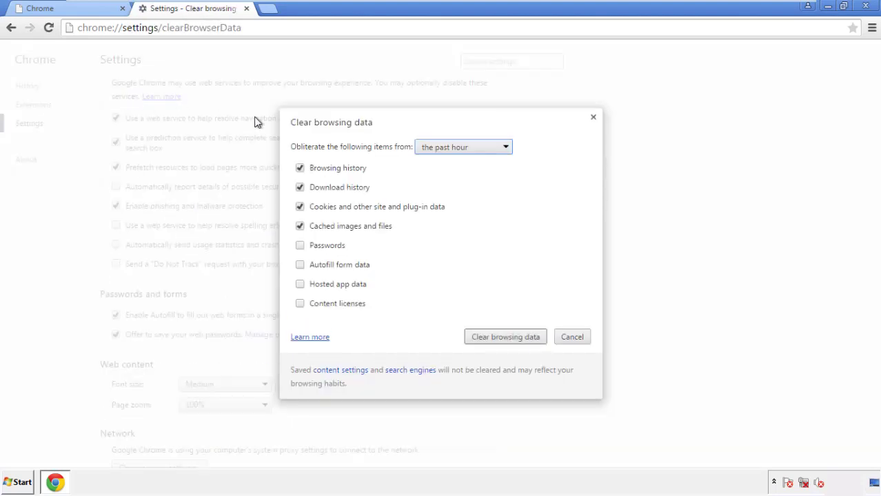
pyautogui.click(443, 148)
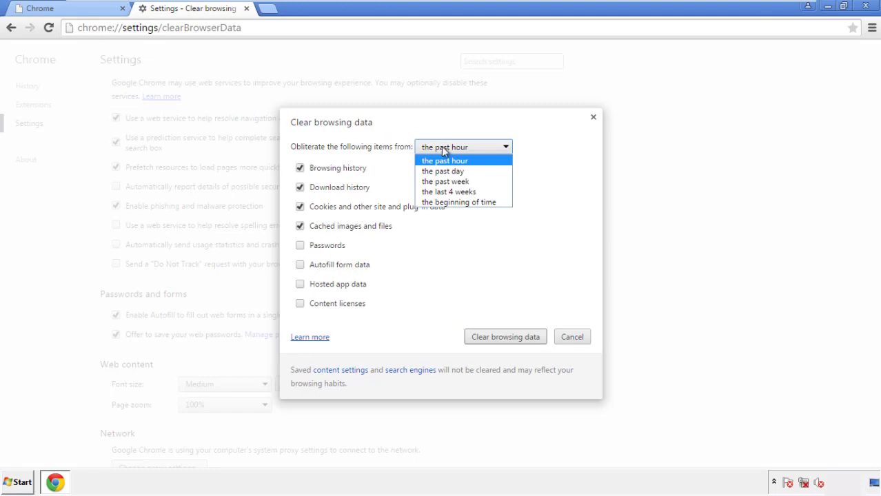
pyautogui.click(441, 202)
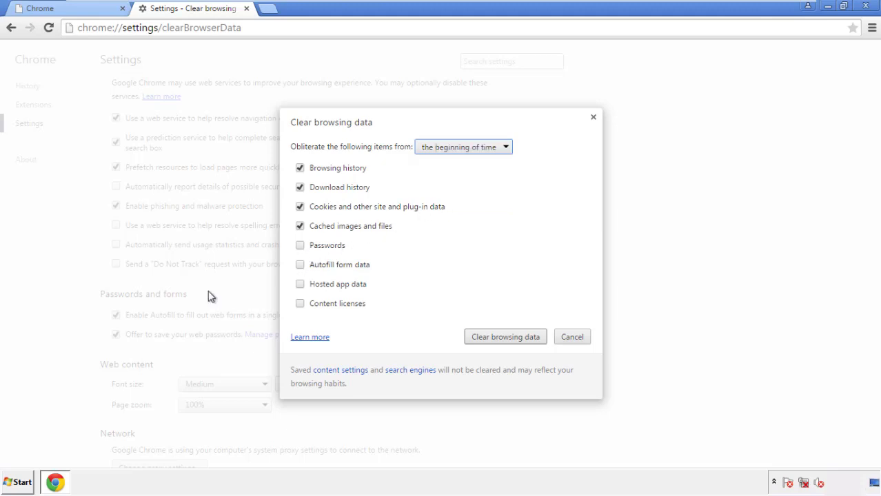
pyautogui.click(305, 268)
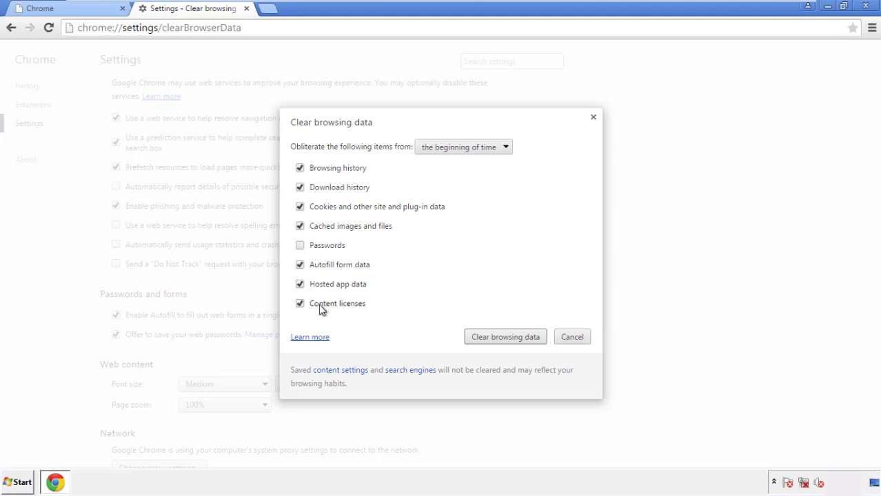
pyautogui.click(494, 339)
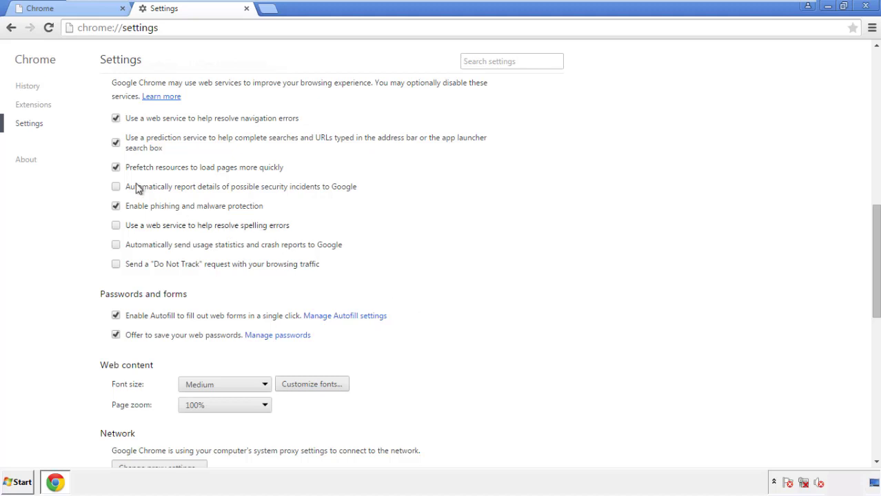
# Reset Chrome's settings to their defaults and close the browser
pyautogui.moveTo(876, 219); pyautogui.dragTo(858, 384)
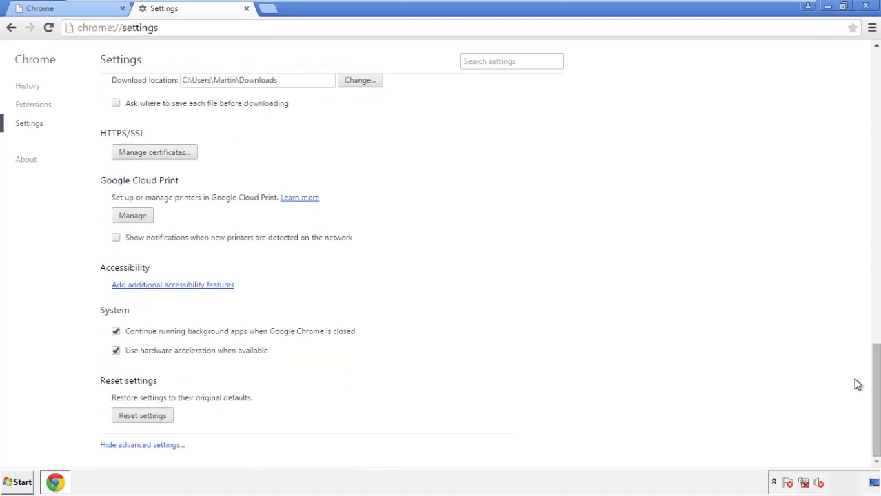
pyautogui.click(166, 420)
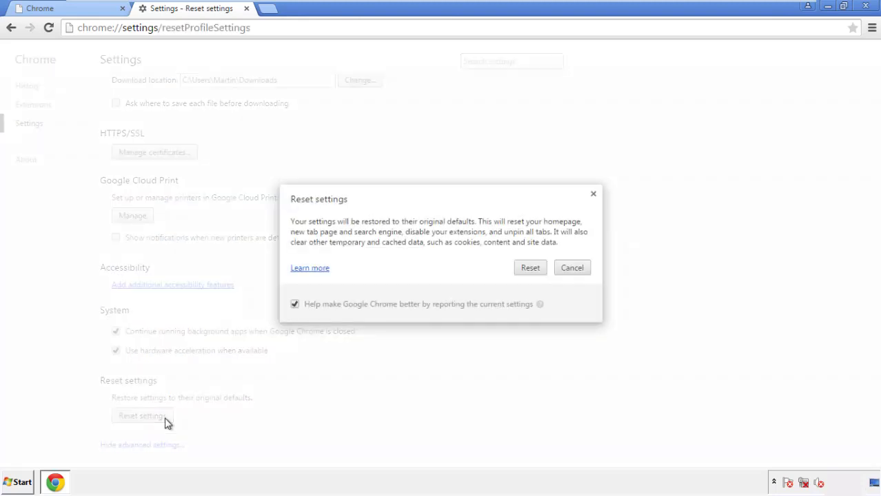
pyautogui.click(531, 266)
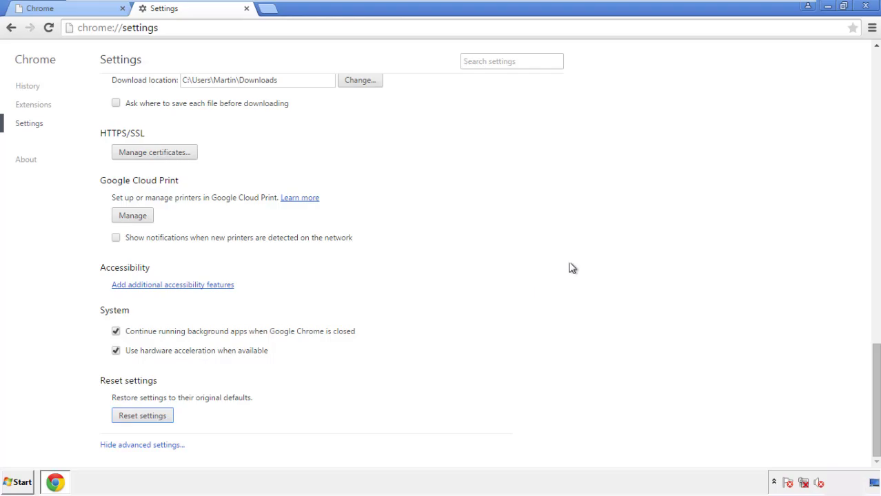
pyautogui.click(865, 5)
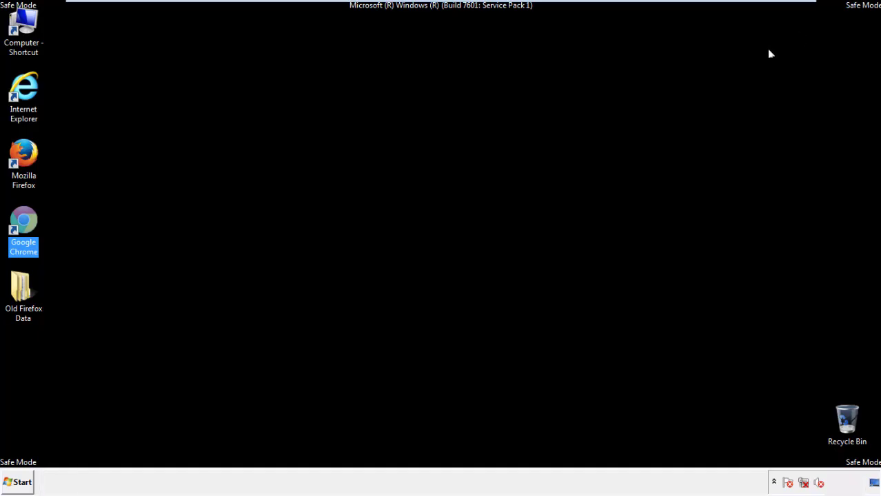
# Relaunch Firefox, remove the Search Mine extension in Add-ons, and close the browser
pyautogui.click(475, 223)
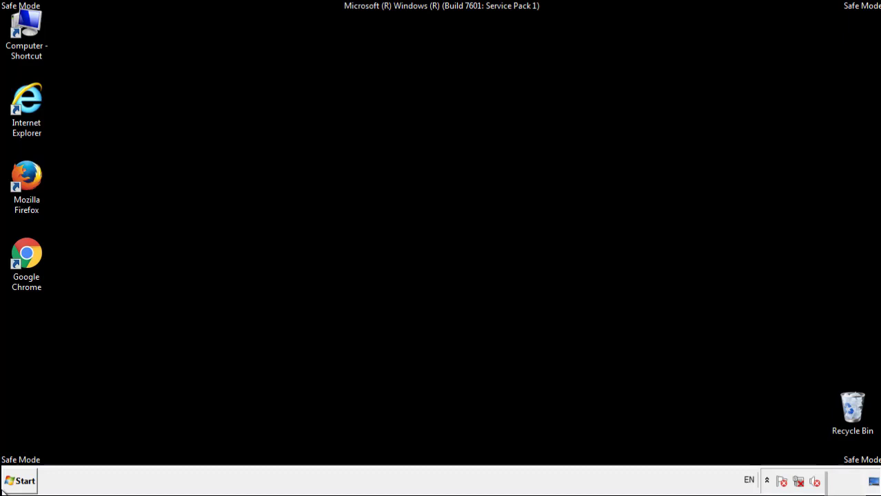
pyautogui.doubleClick(34, 171)
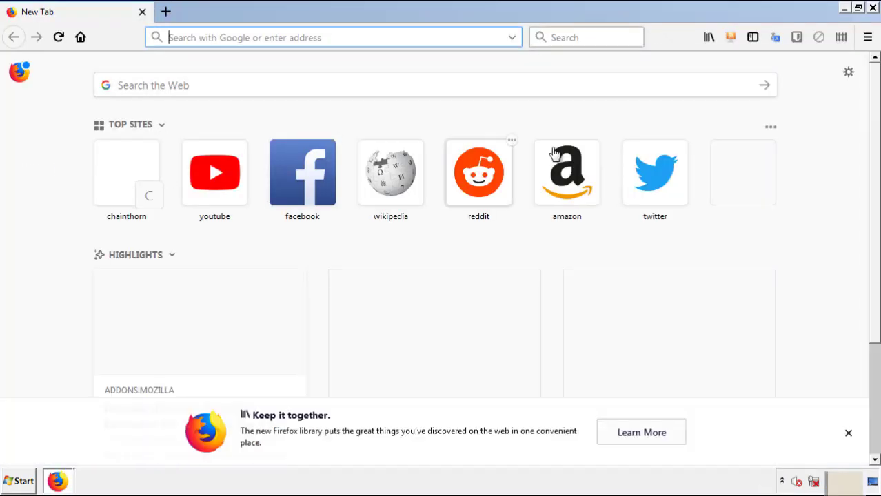
pyautogui.click(867, 38)
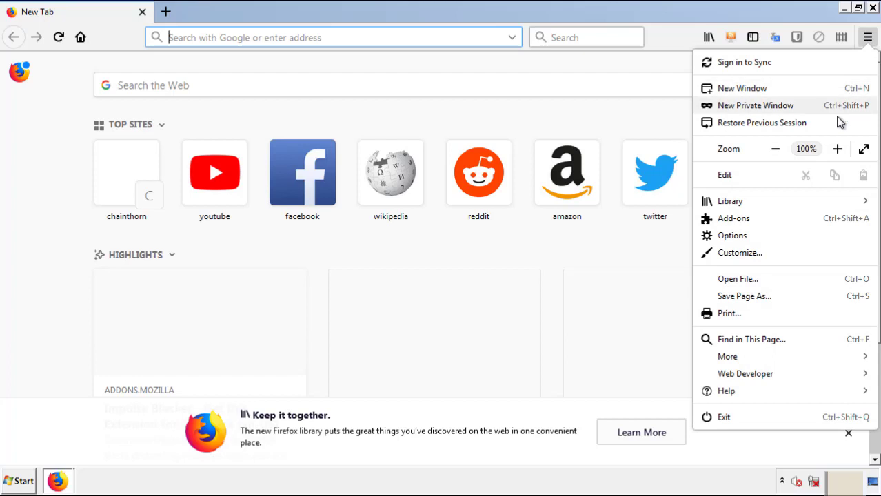
pyautogui.click(733, 218)
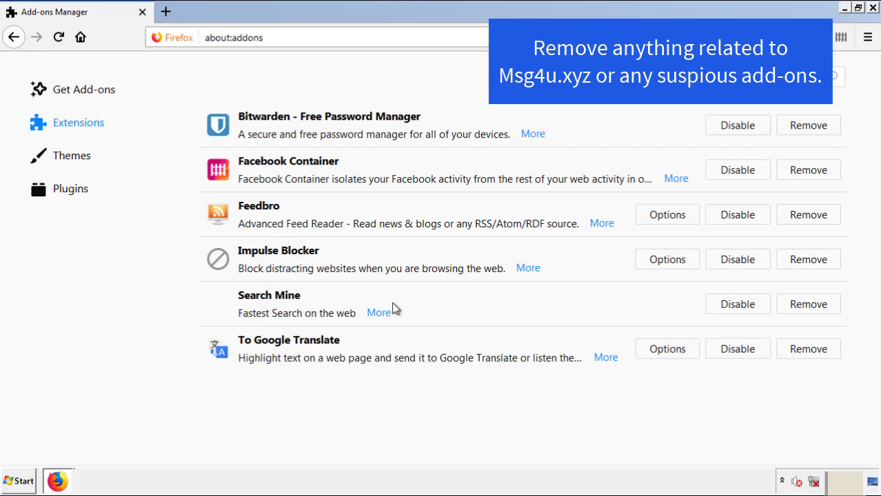
pyautogui.click(806, 306)
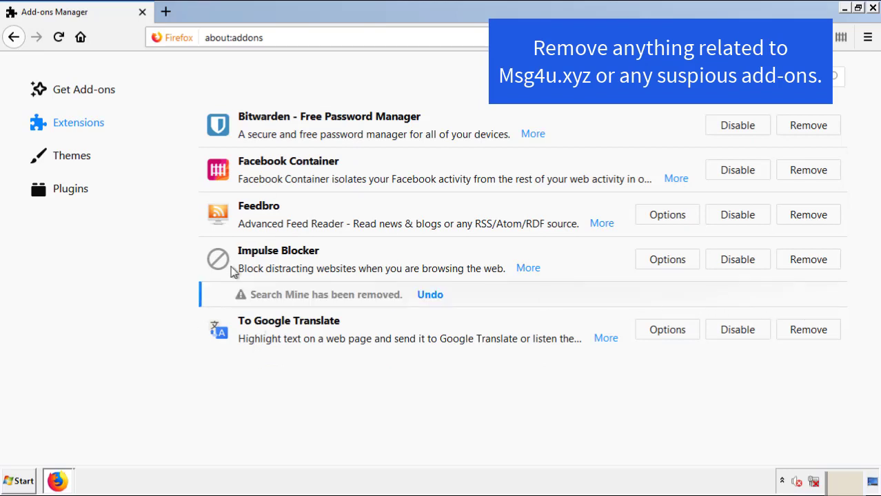
pyautogui.click(872, 9)
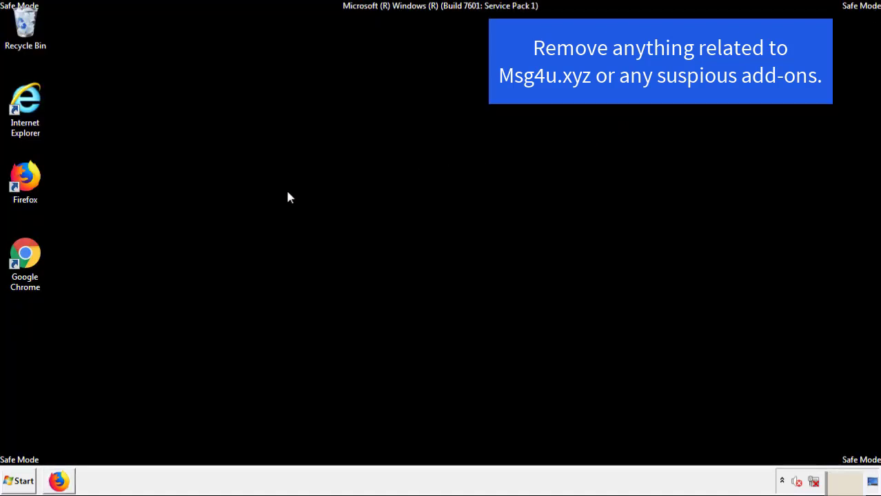
# Open Chrome's Extensions page and remove Search Mine, confirming the removal
pyautogui.doubleClick(25, 269)
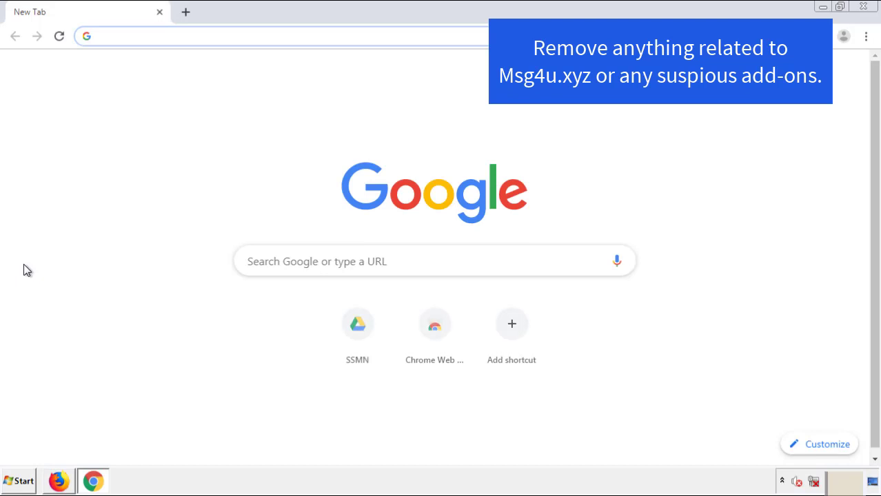
pyautogui.click(866, 36)
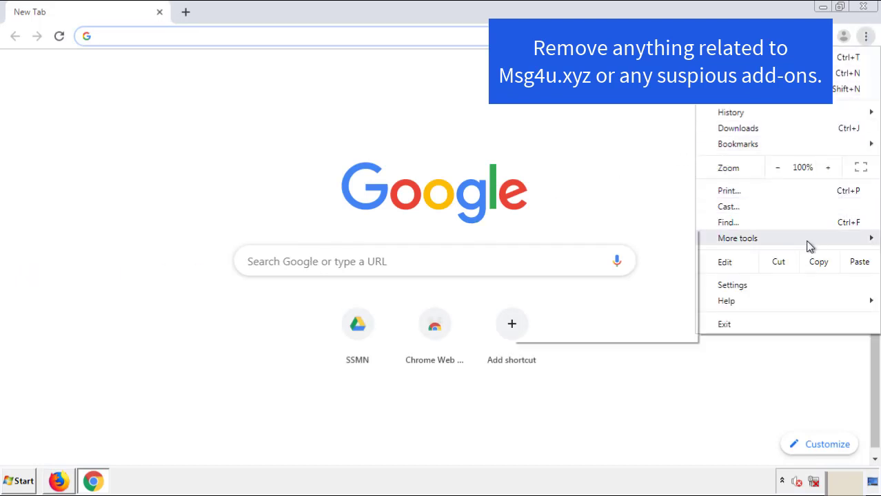
pyautogui.moveTo(789, 242)
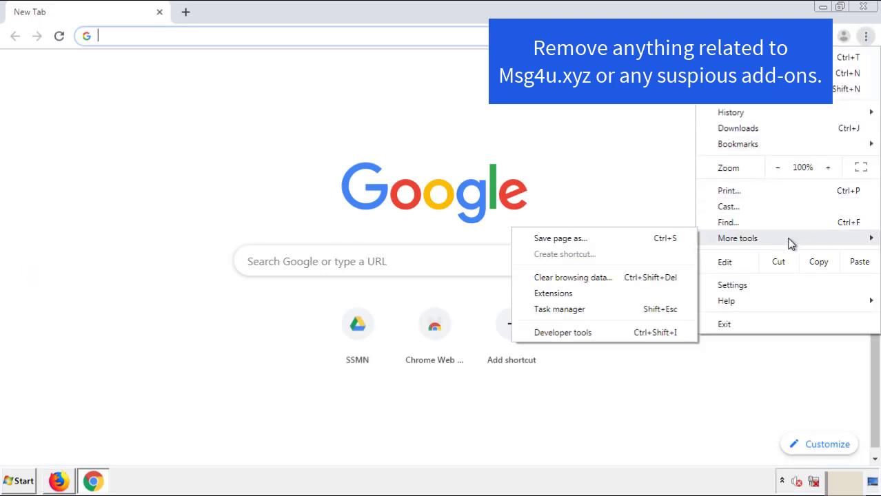
pyautogui.click(559, 293)
pyautogui.scroll(-10, 248, 230)
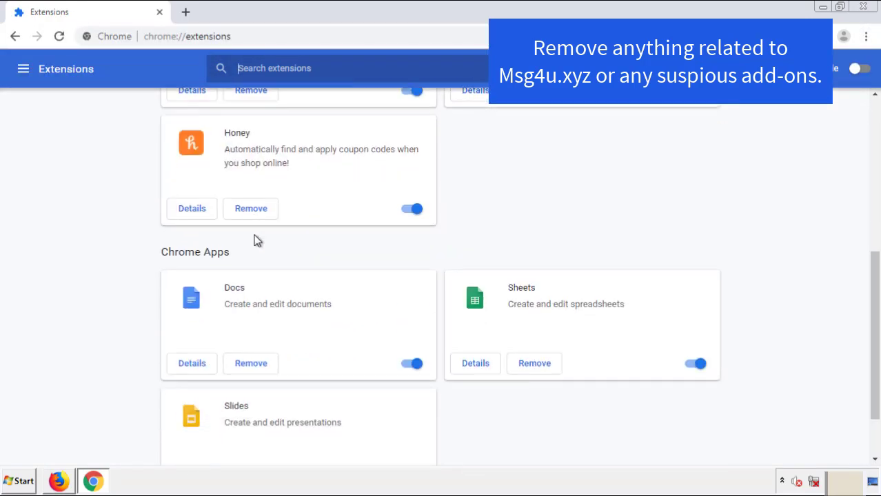
pyautogui.scroll(10, 333, 251)
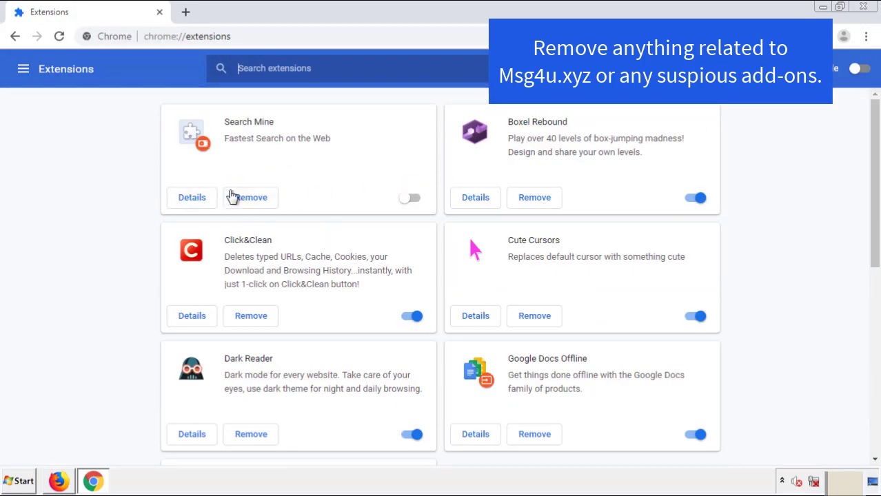
pyautogui.click(249, 202)
pyautogui.click(491, 119)
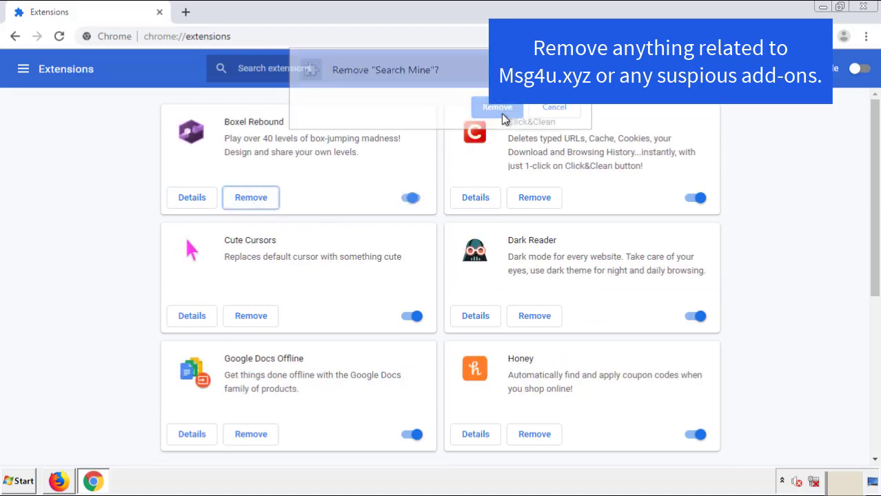
# Close Google Chrome and restart the computer from the Start menu's shutdown options
pyautogui.click(871, 12)
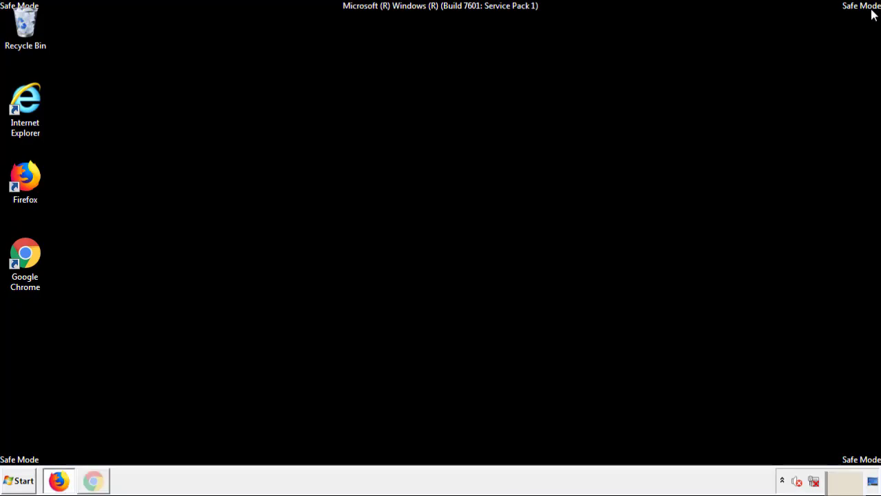
pyautogui.click(21, 482)
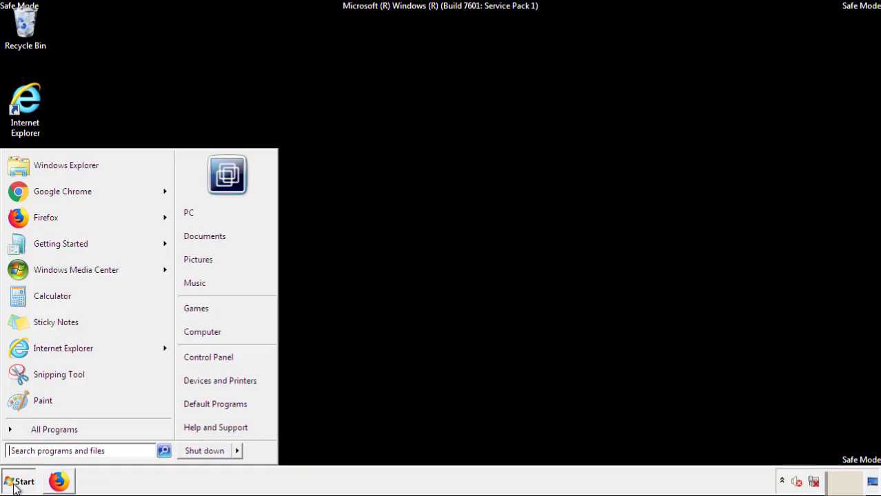
pyautogui.click(238, 453)
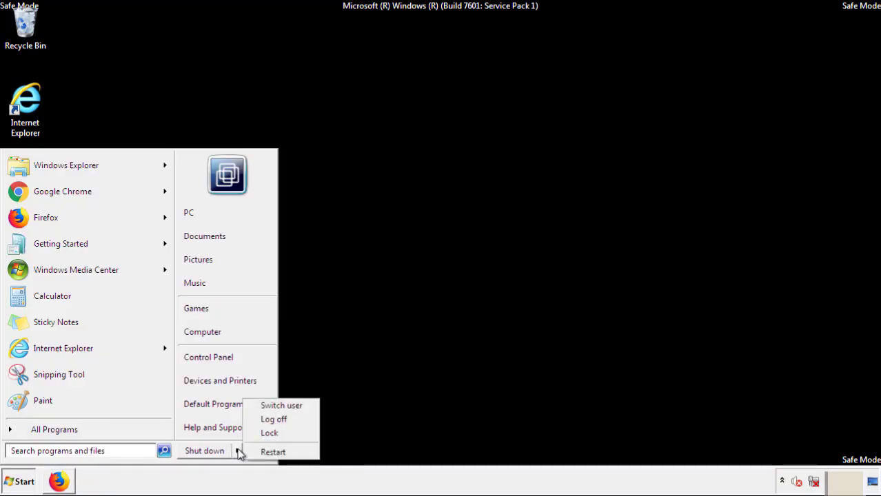
pyautogui.click(274, 452)
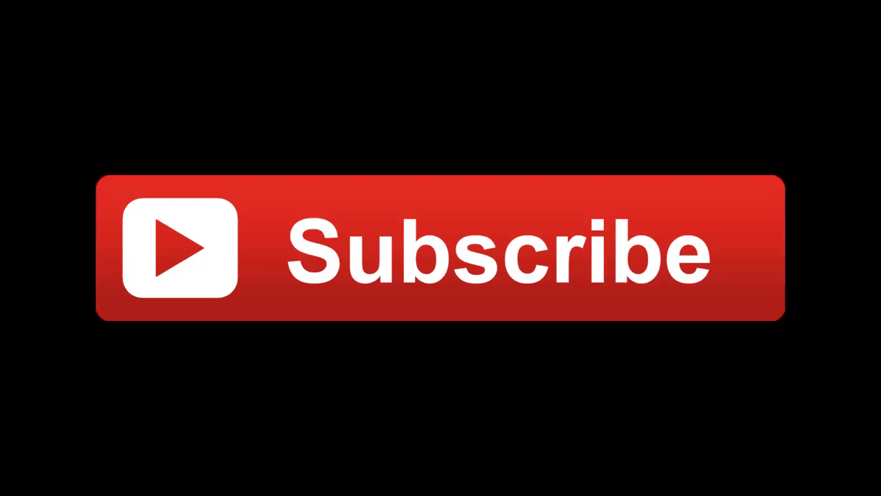